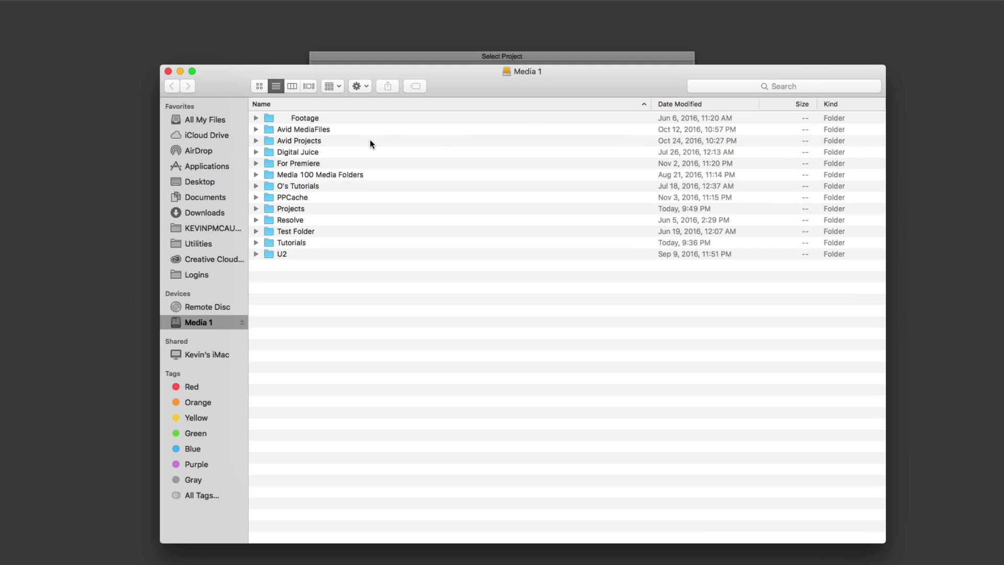
Open the Avid Projects folder and move the Finder window aside to uncover the project dialog.
{"action": "double_click", "coordinate": [370, 142]}
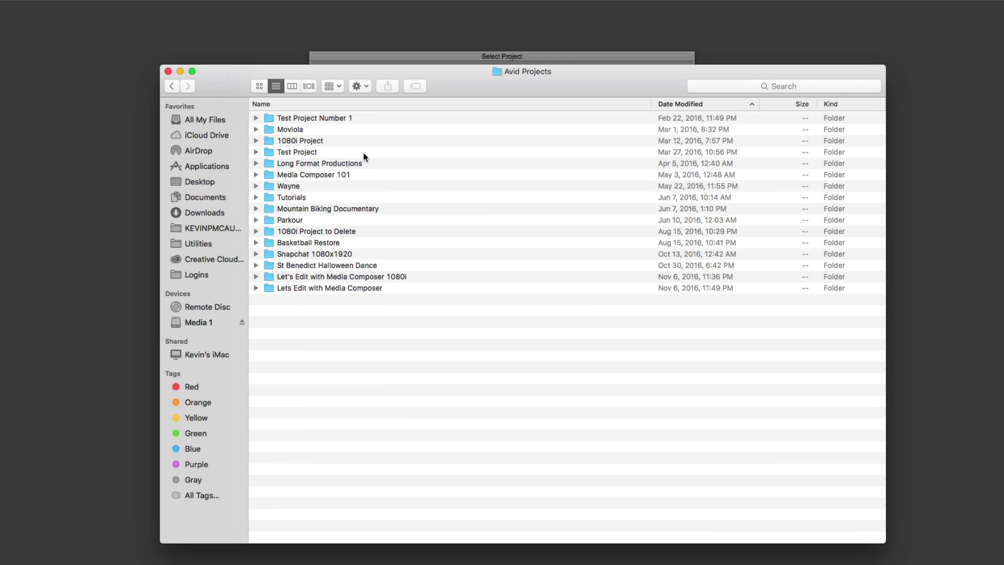
{"action": "left_click_drag", "start_coordinate": [314, 75], "coordinate": [871, 96]}
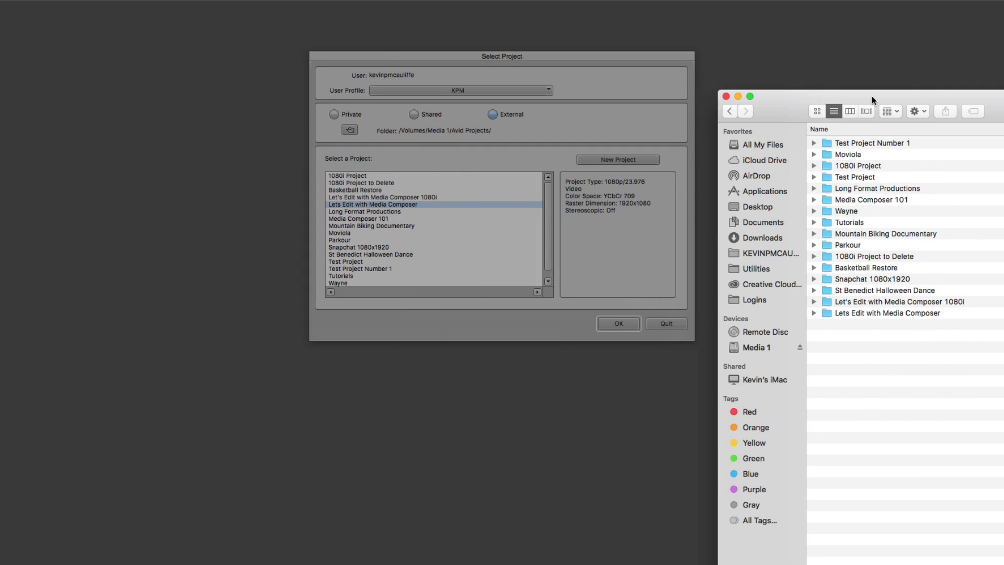
{"action": "left_click", "coordinate": [736, 97]}
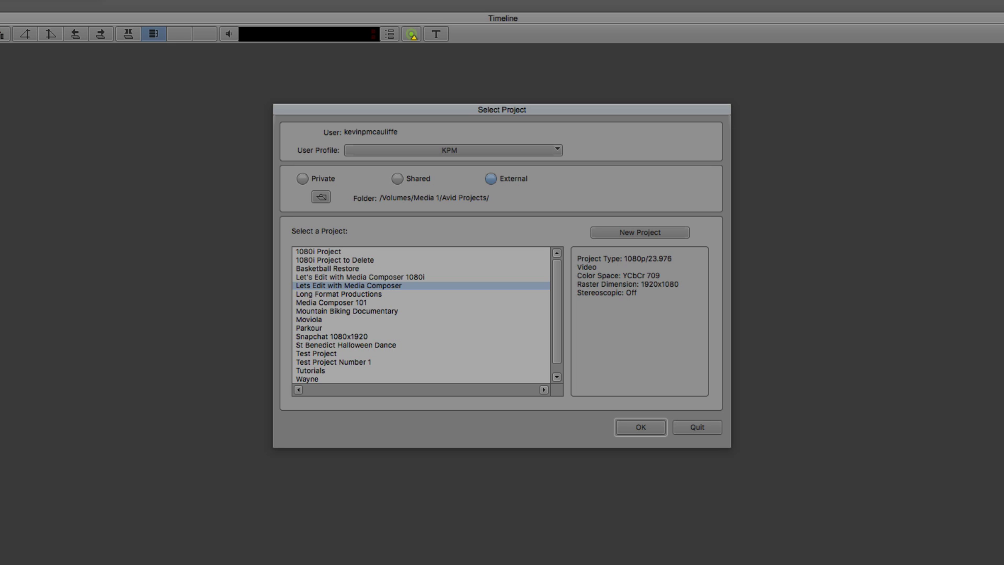
Start a new project, browse the Format list, and open Manage Presets to view the Snapchat preset.
{"action": "left_click", "coordinate": [652, 232]}
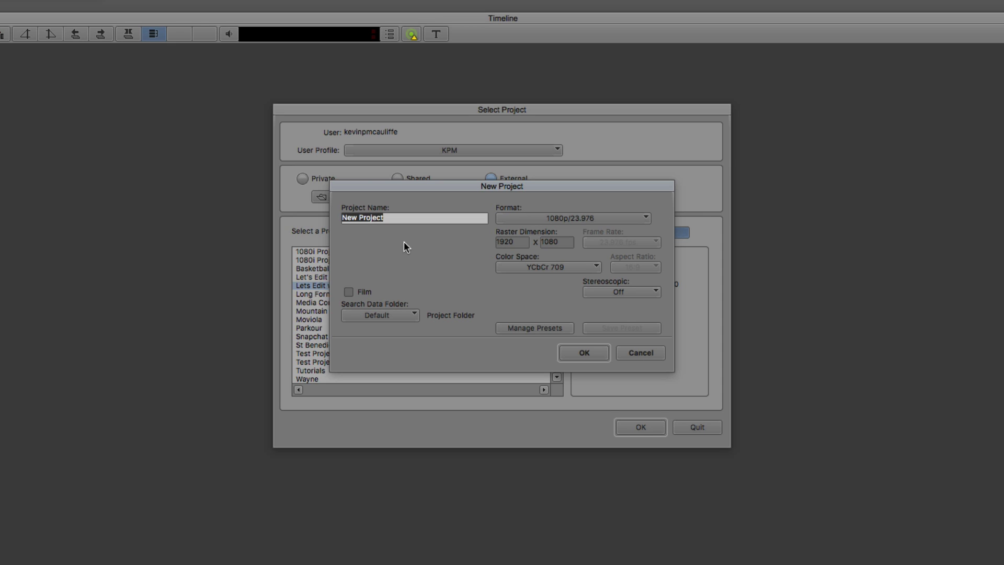
{"action": "left_click", "coordinate": [586, 219]}
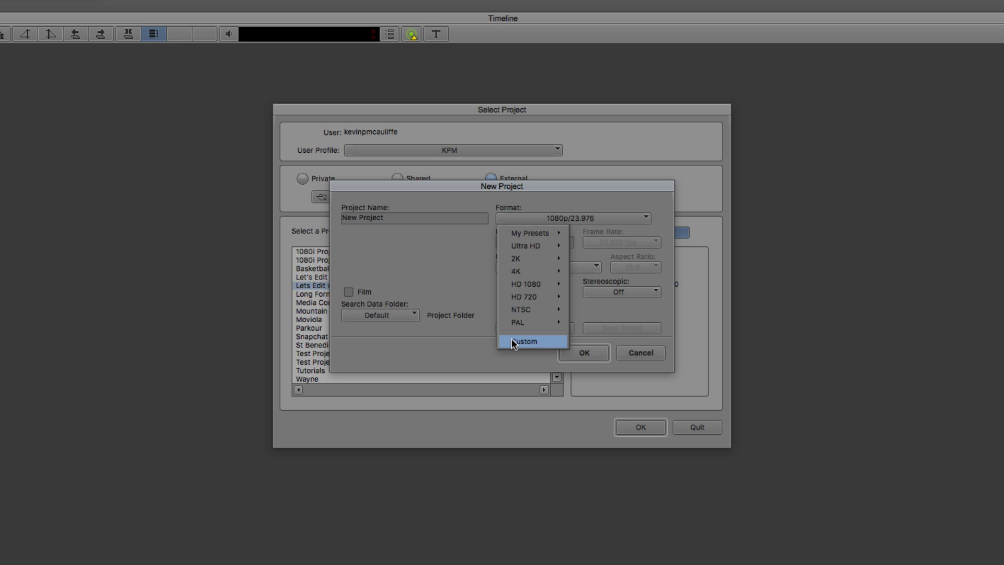
{"action": "left_click", "coordinate": [456, 275]}
{"action": "left_click", "coordinate": [540, 329]}
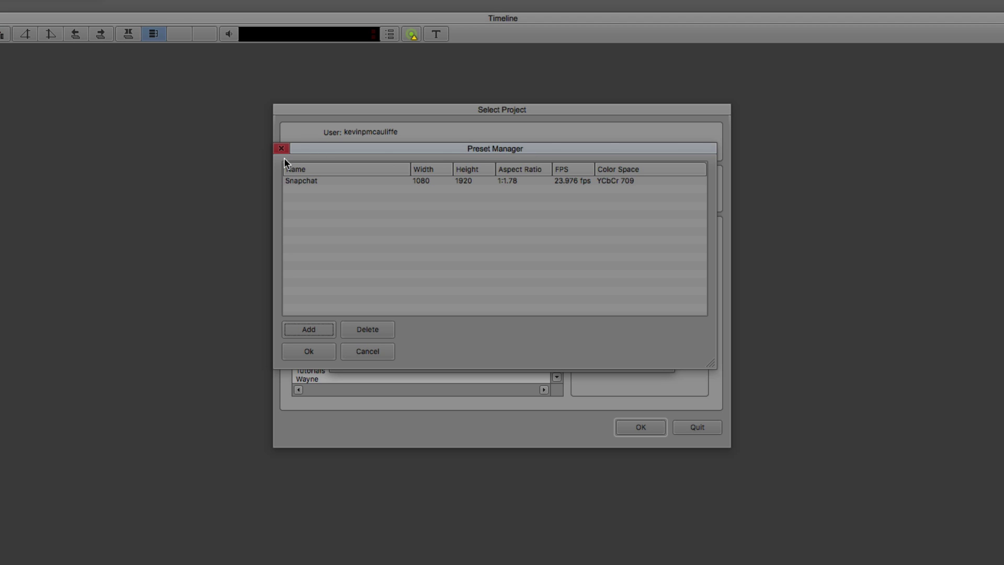
Close the Preset Manager, set Format to Custom, select the raster width field, then cancel.
{"action": "left_click", "coordinate": [384, 352]}
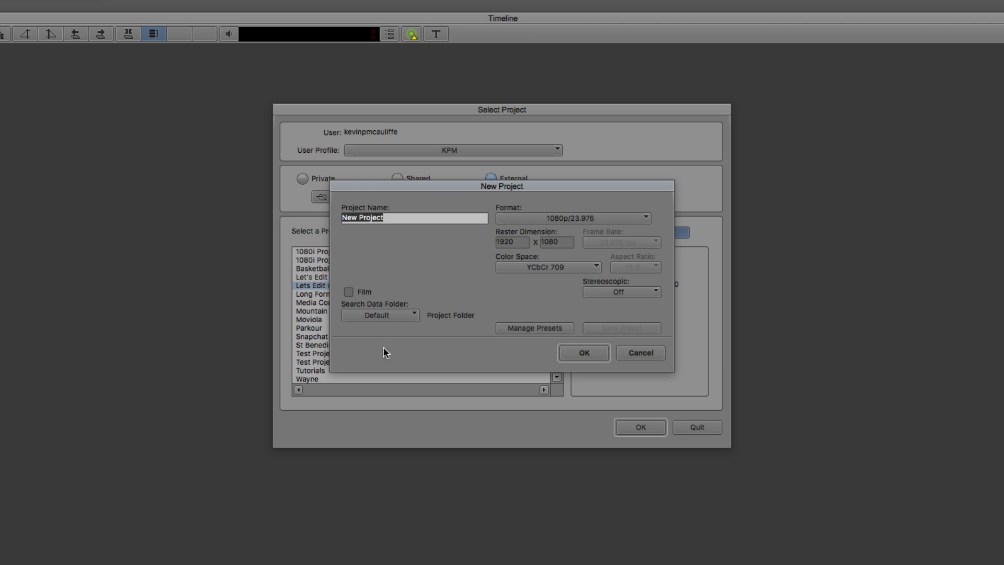
{"action": "left_click", "coordinate": [524, 217]}
{"action": "left_click", "coordinate": [521, 339]}
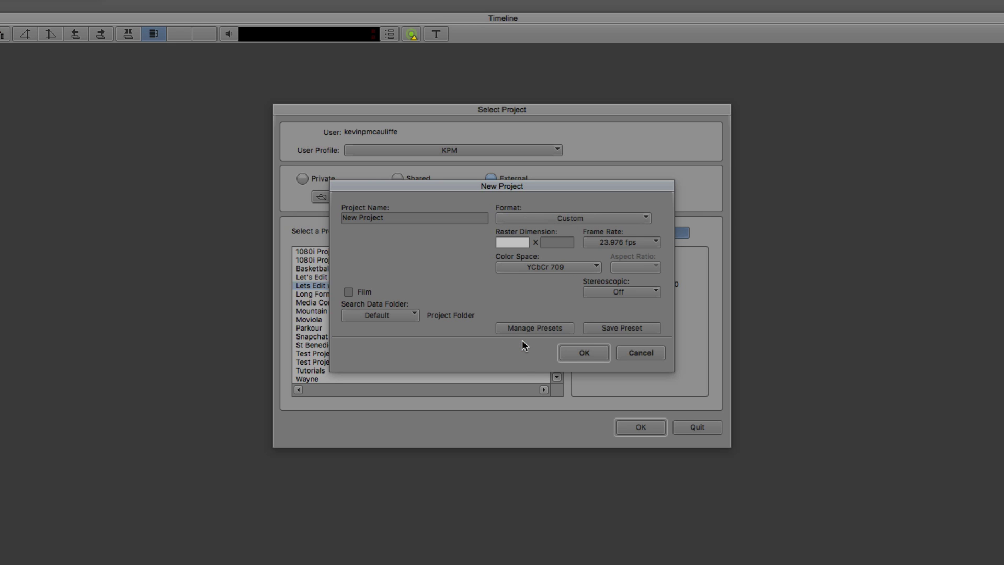
{"action": "left_click", "coordinate": [509, 243]}
{"action": "left_click", "coordinate": [638, 351]}
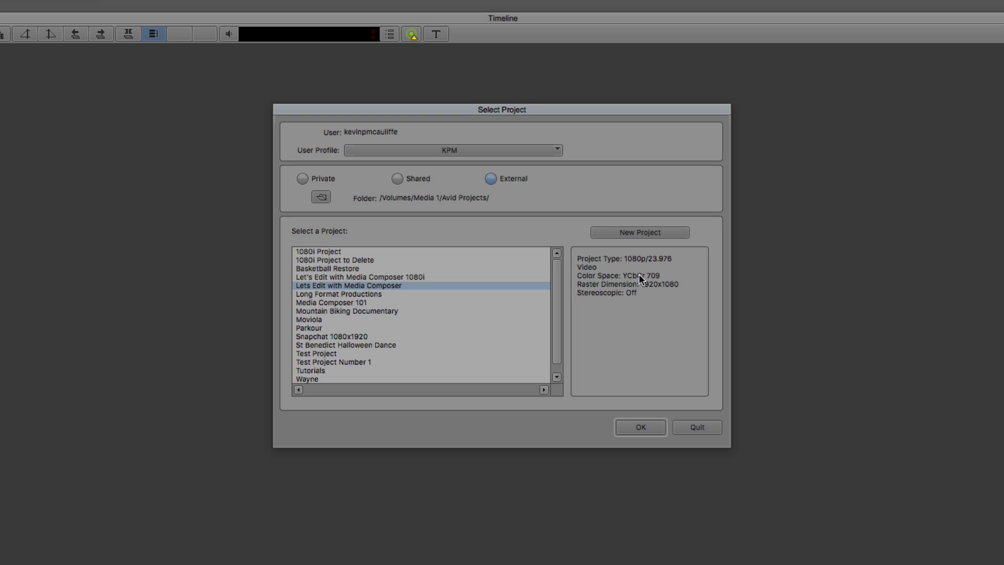
Create a new 1080p/23.976 project named 'Get Started Fast'.
{"action": "left_click", "coordinate": [641, 232]}
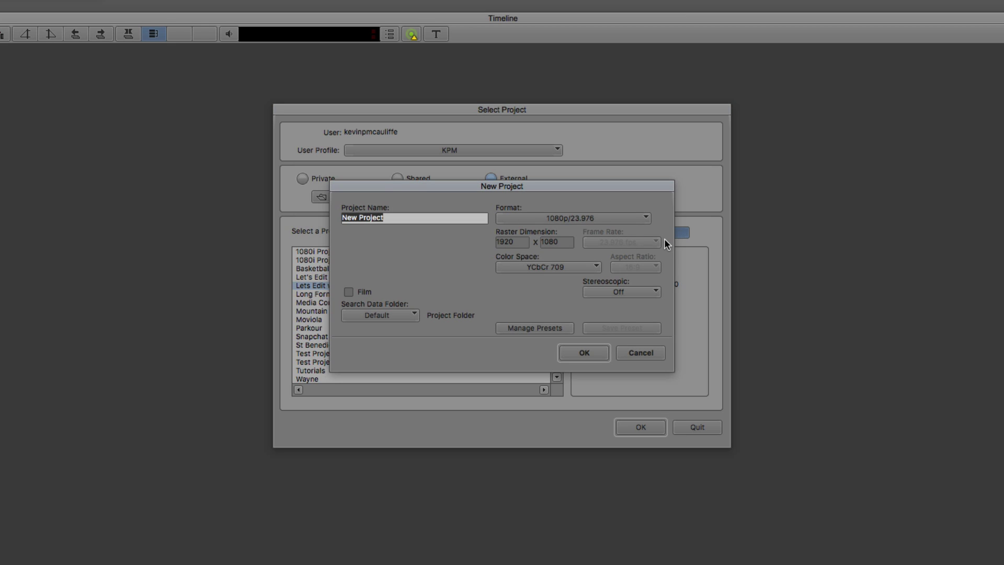
{"action": "type", "text": "Get Started Fast"}
{"action": "left_click", "coordinate": [601, 352]}
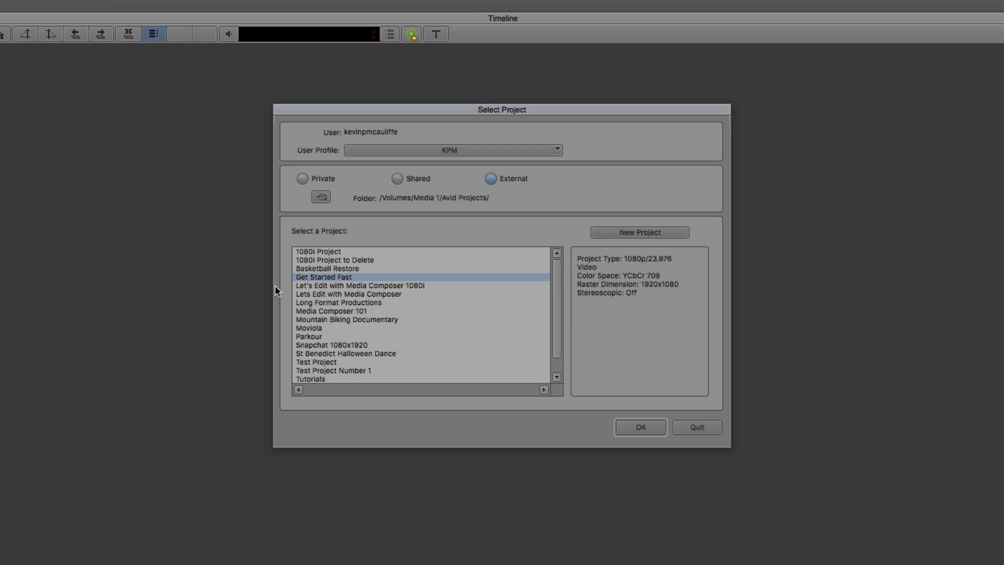
In Finder, open Avid Projects sorted newest first and expand Get Started Fast's files.
{"action": "key", "text": "super+Tab"}
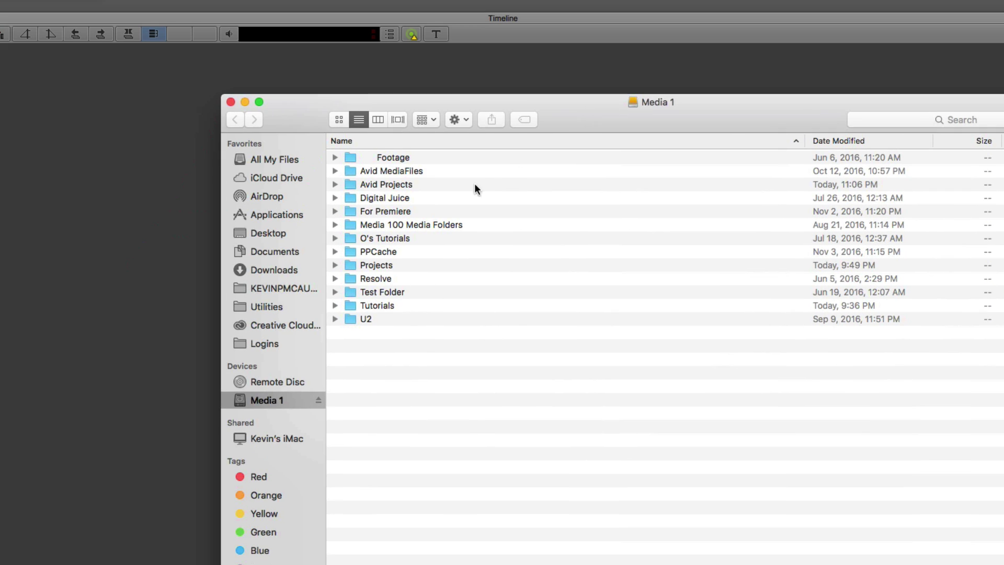
{"action": "double_click", "coordinate": [415, 184]}
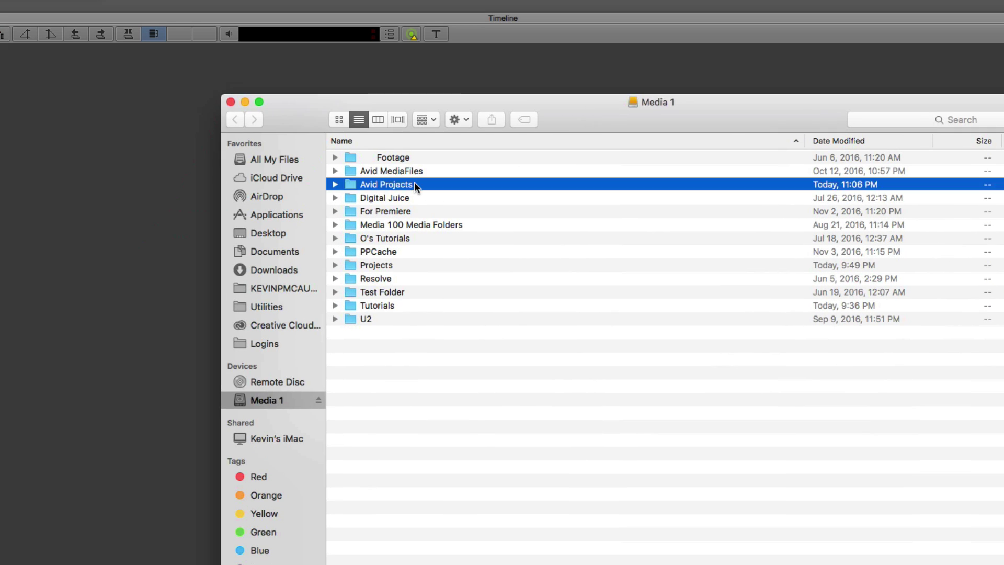
{"action": "left_click", "coordinate": [835, 141]}
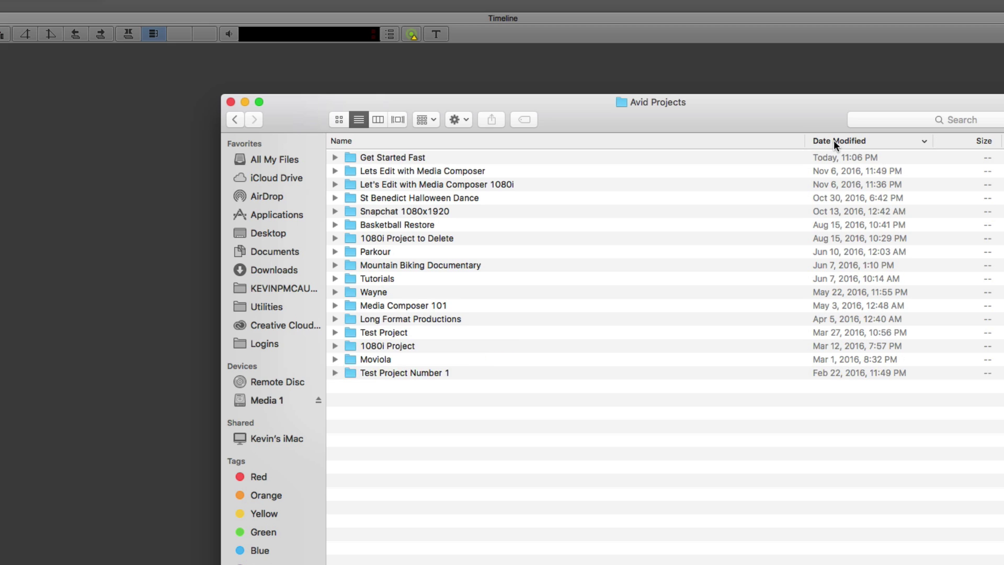
{"action": "left_click", "coordinate": [335, 158]}
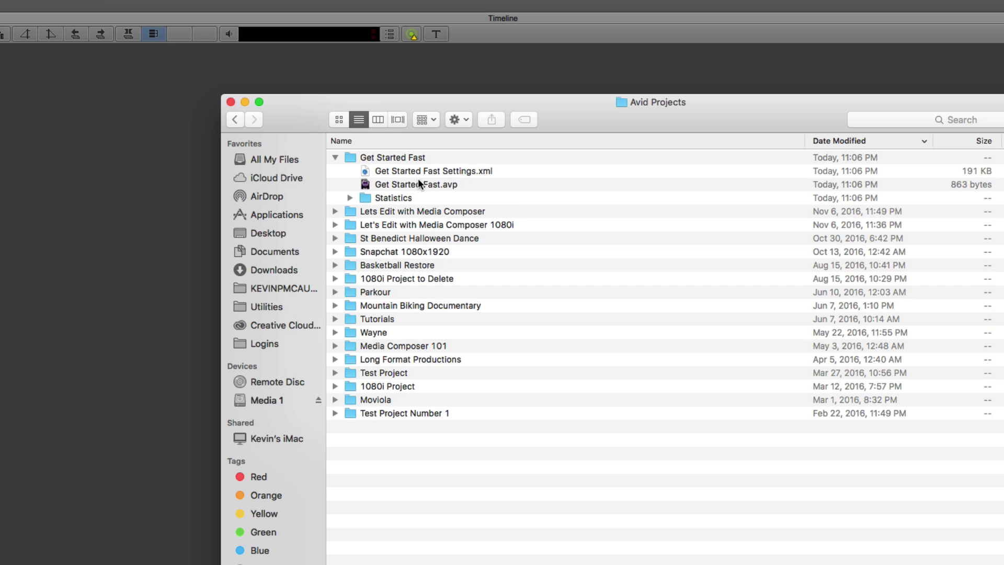
Close Finder and open the 'Lets Edit with Media Composer' project from the Select Project list.
{"action": "left_click", "coordinate": [230, 102]}
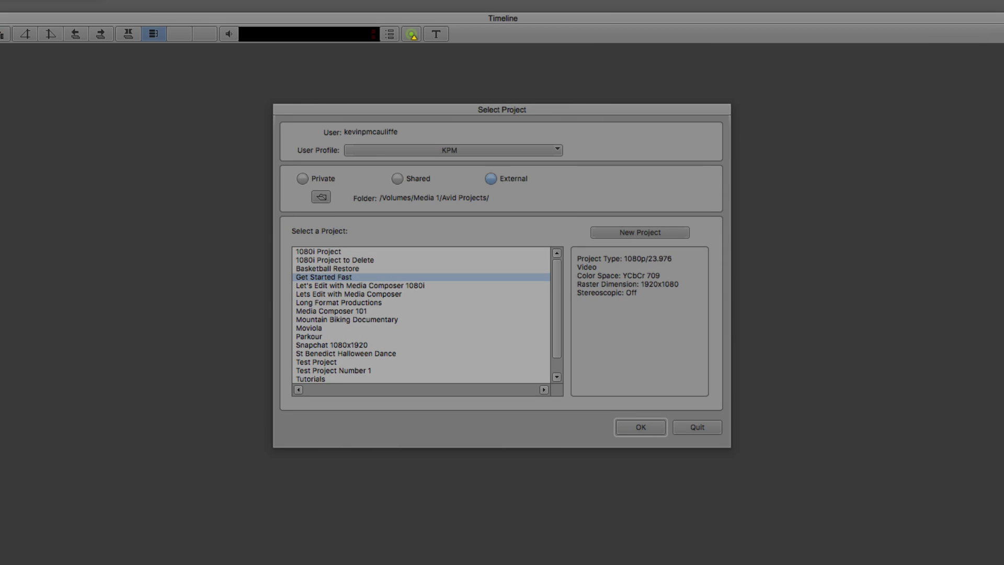
{"action": "left_click", "coordinate": [597, 111]}
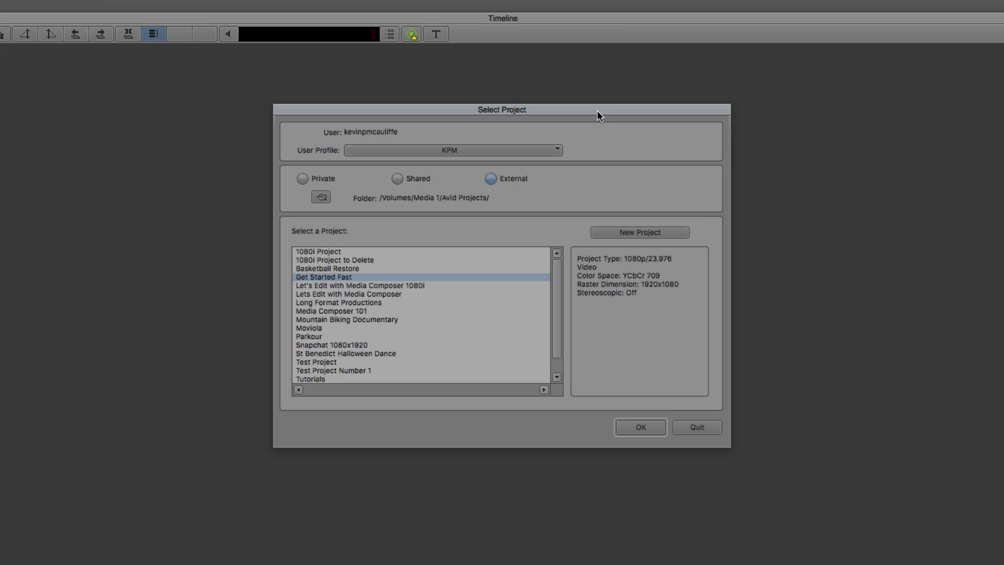
{"action": "left_click", "coordinate": [418, 294]}
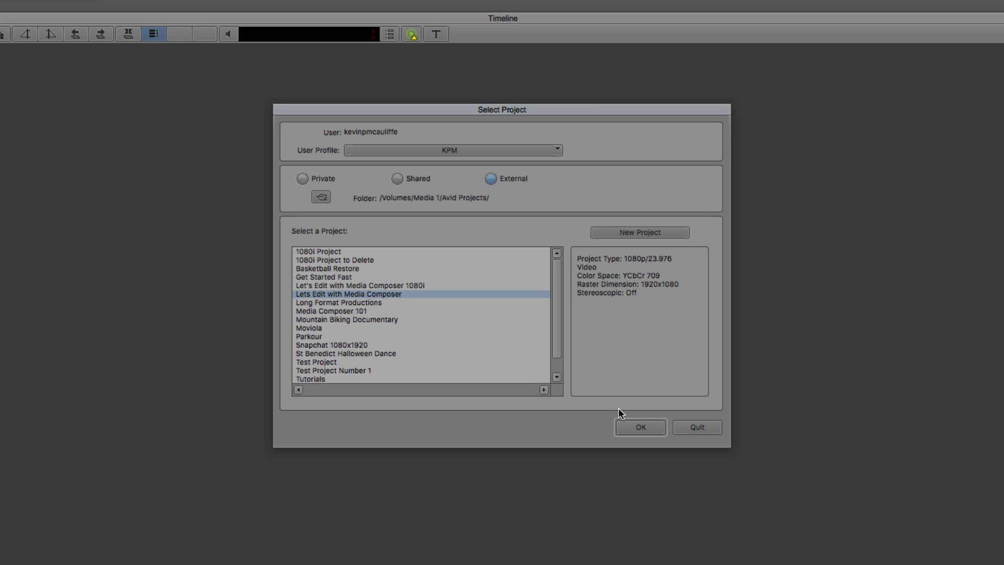
{"action": "left_click", "coordinate": [648, 428]}
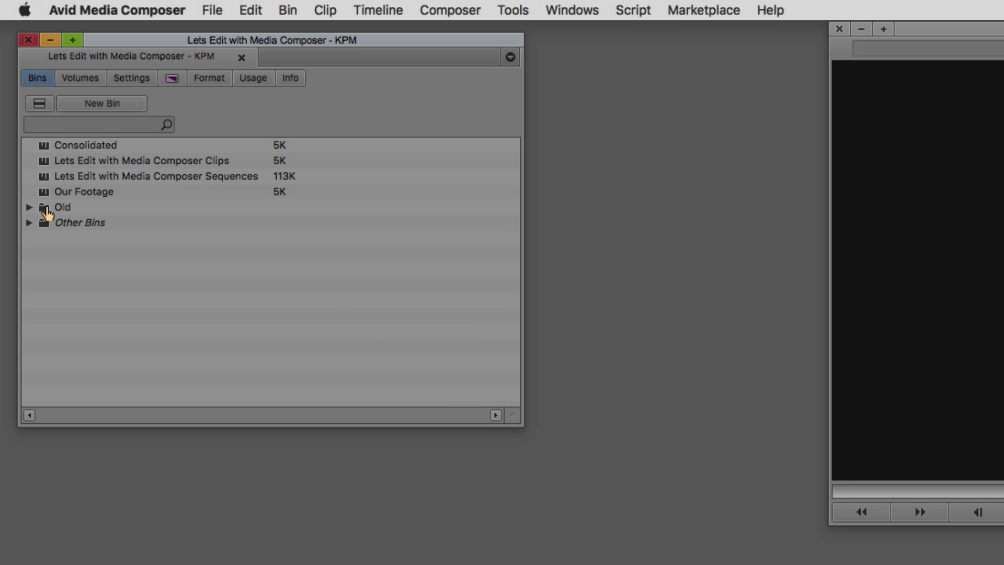
Expand the Old bin folder in the Bins tab, then switch over to Finder.
{"action": "left_click", "coordinate": [30, 208]}
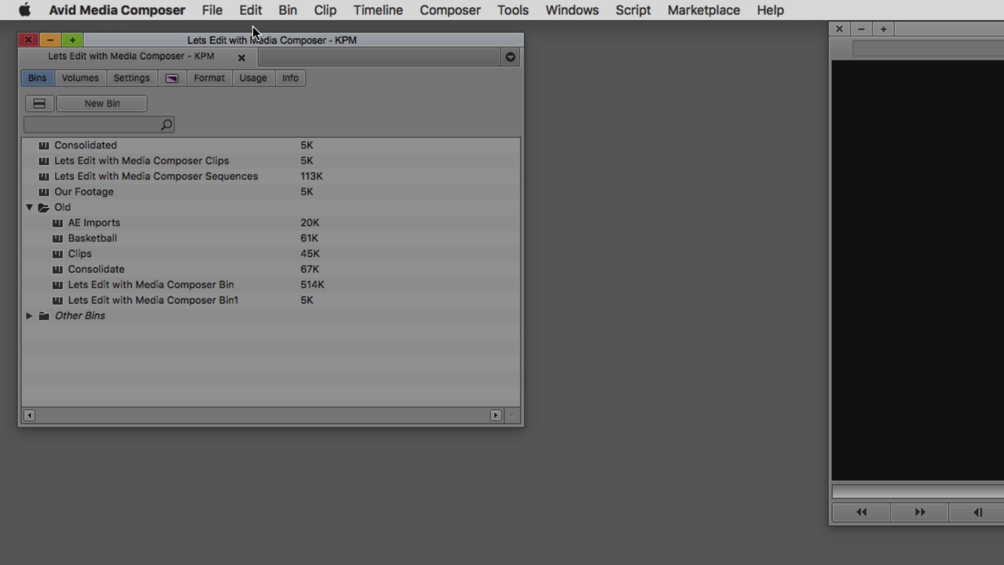
{"action": "key", "text": "super+1"}
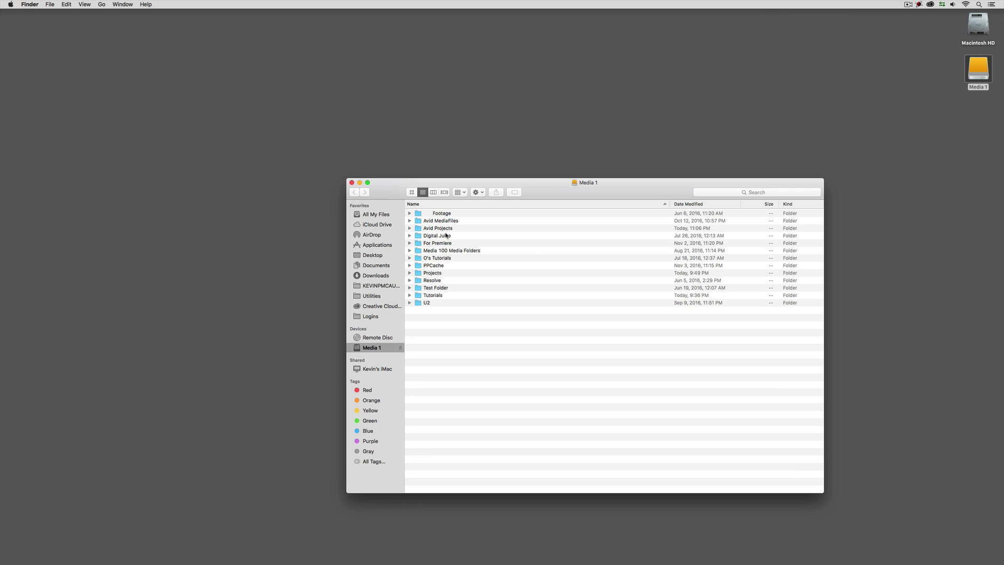
Open Avid Projects > Lets Edit with Media Composer and select its Consolidated, Clips and Sequences .avb bins.
{"action": "left_click", "coordinate": [442, 230]}
{"action": "double_click", "coordinate": [443, 230]}
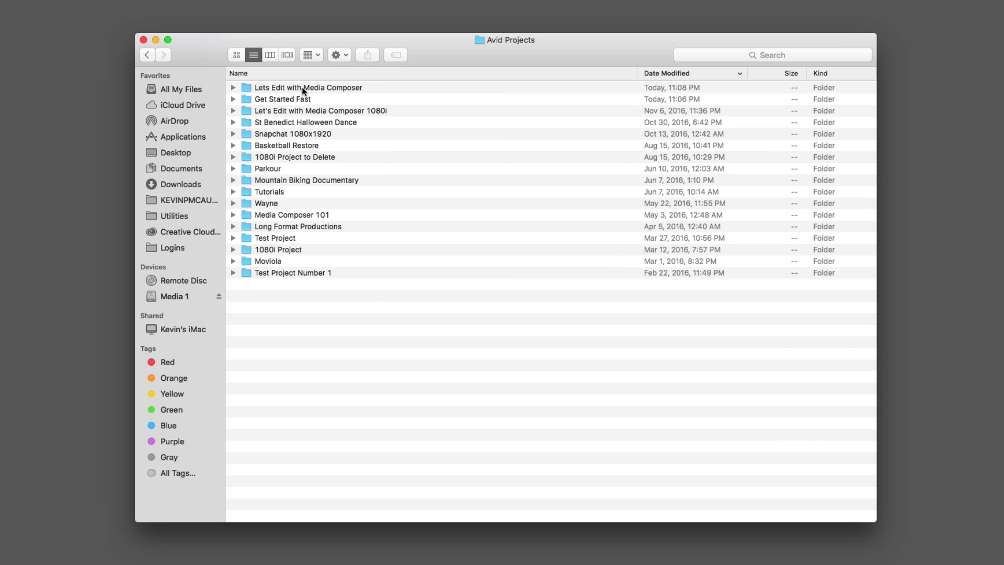
{"action": "double_click", "coordinate": [302, 87]}
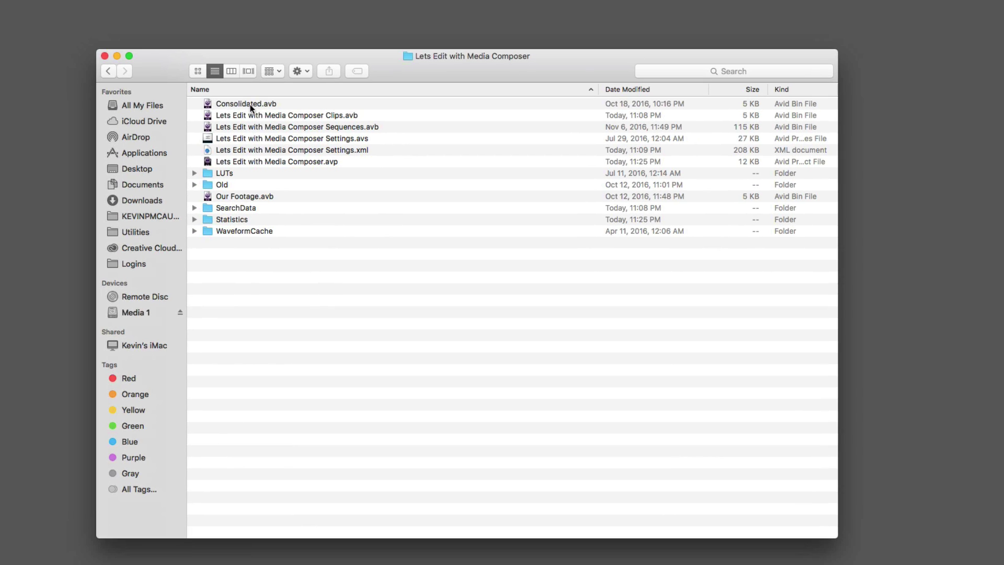
{"action": "left_click", "coordinate": [250, 105]}
{"action": "left_click", "coordinate": [249, 115]}
{"action": "left_click", "coordinate": [247, 126]}
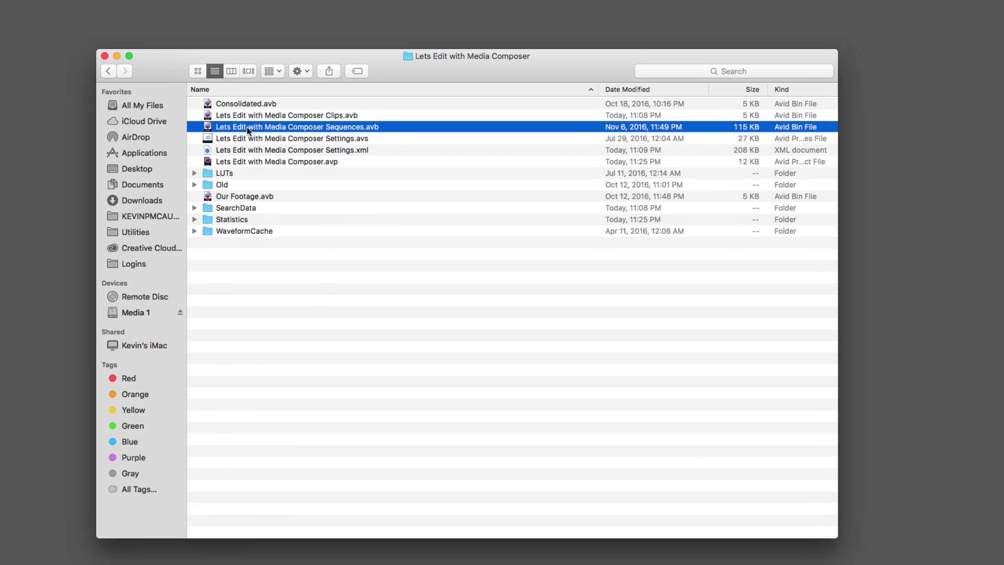
{"action": "left_click", "coordinate": [248, 115]}
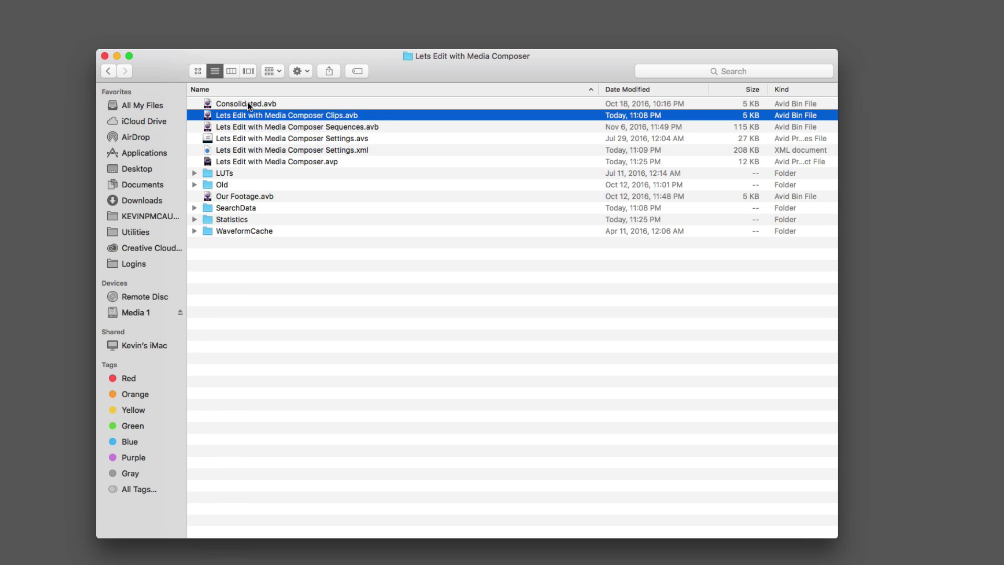
{"action": "left_click", "coordinate": [247, 104]}
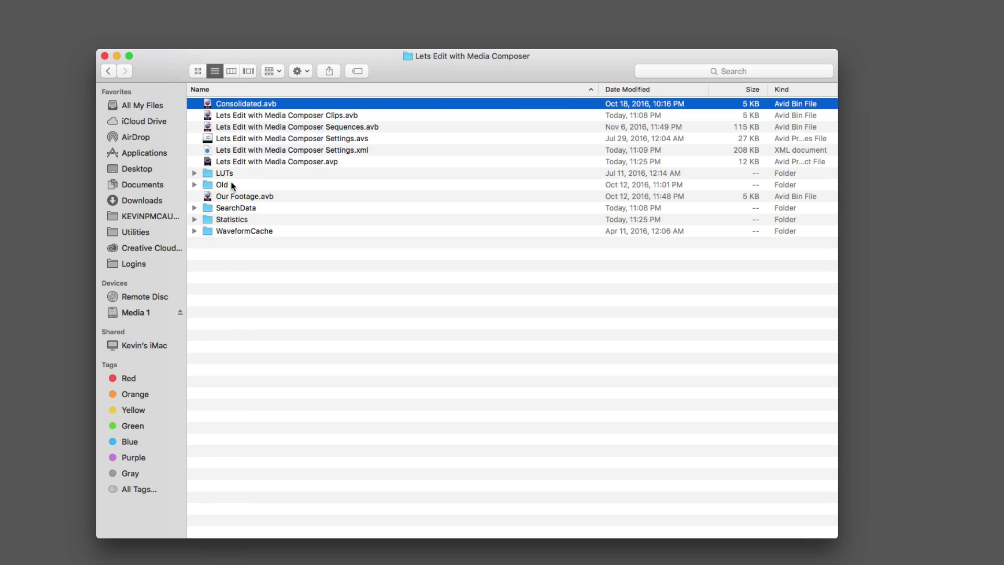
Expand the Old subfolder, select each of its six .avb bins, then return to Avid Projects.
{"action": "left_click", "coordinate": [194, 185]}
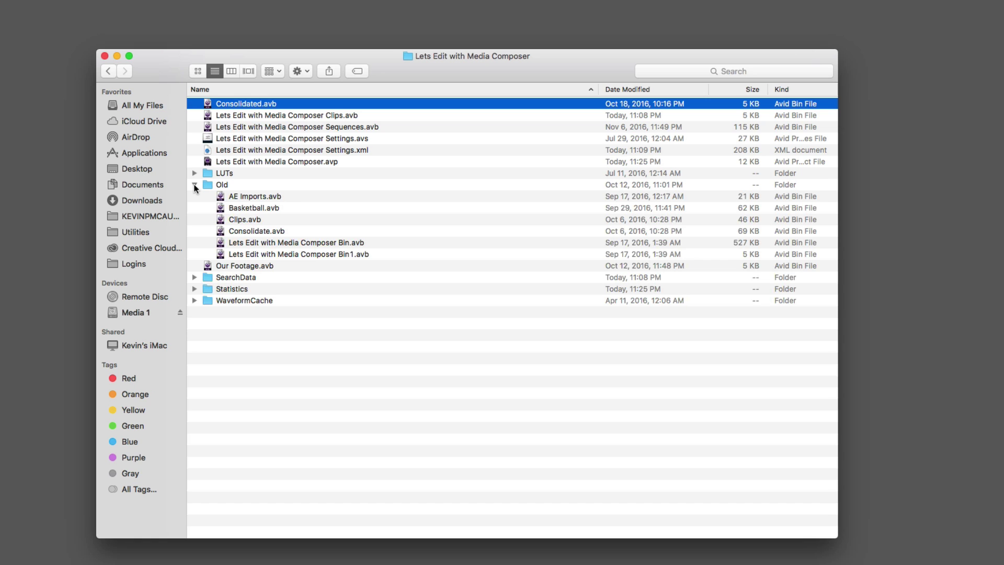
{"action": "left_click", "coordinate": [251, 197]}
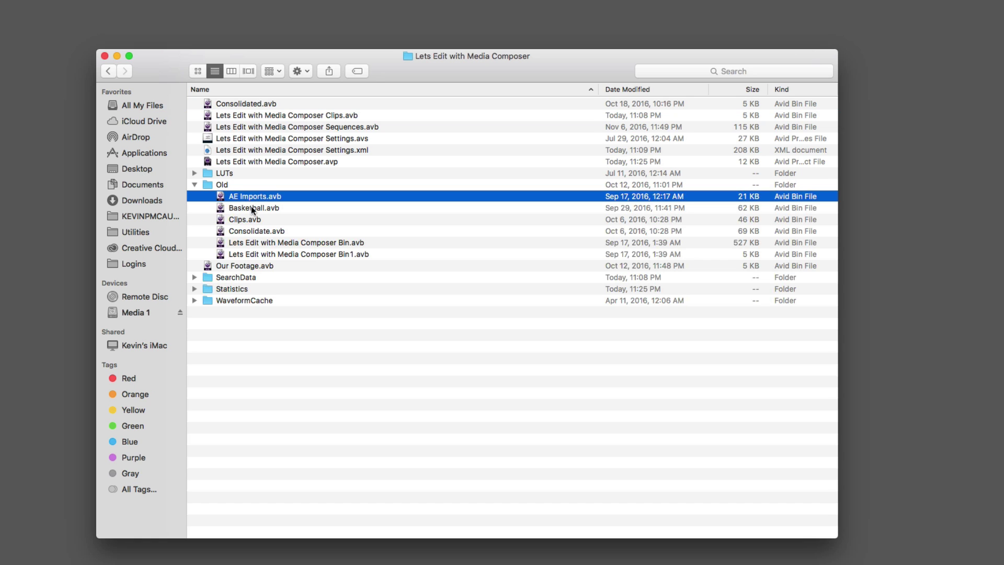
{"action": "left_click", "coordinate": [250, 208]}
{"action": "left_click", "coordinate": [249, 220]}
{"action": "left_click", "coordinate": [250, 231]}
{"action": "left_click", "coordinate": [251, 244]}
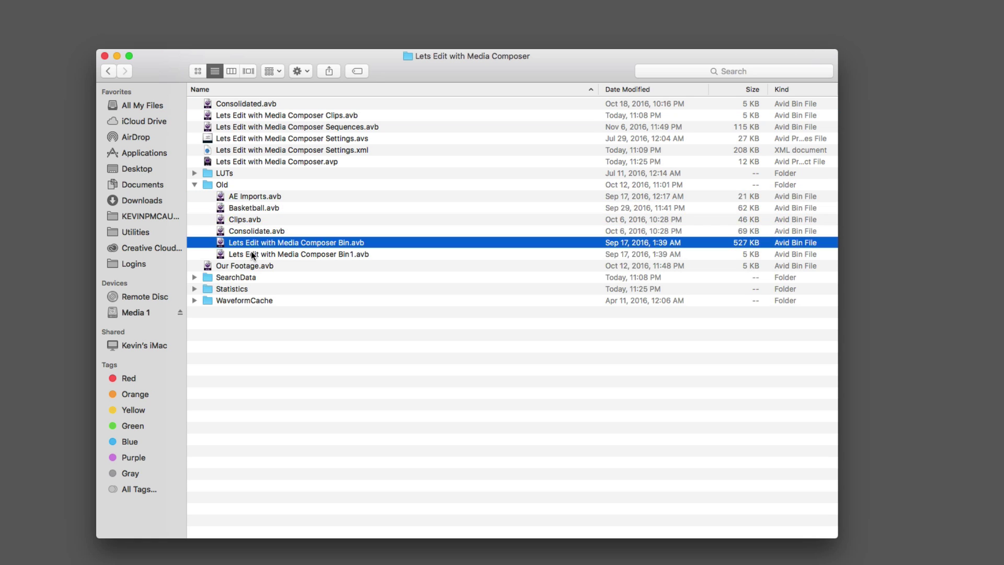
{"action": "left_click", "coordinate": [251, 252]}
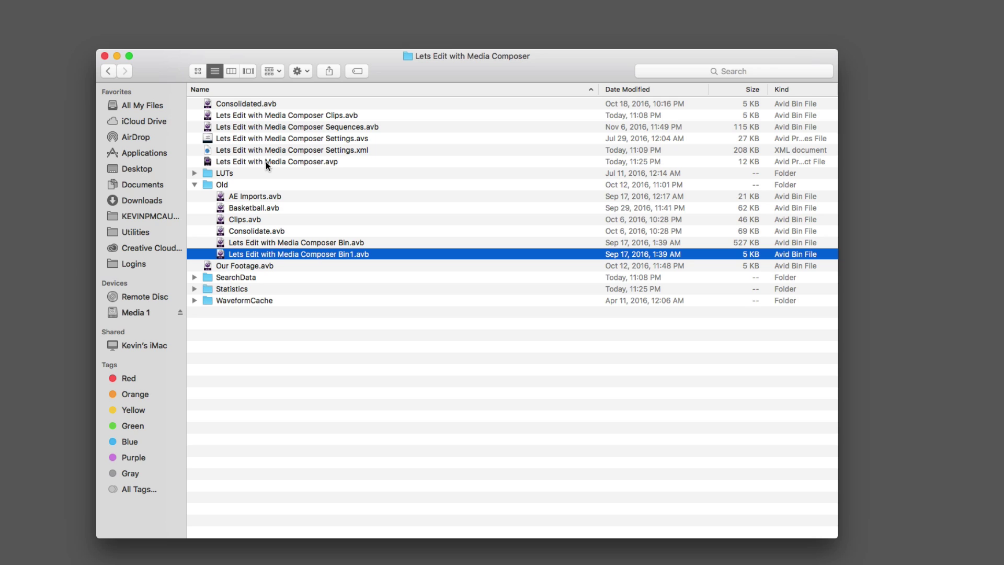
{"action": "left_click", "coordinate": [108, 71]}
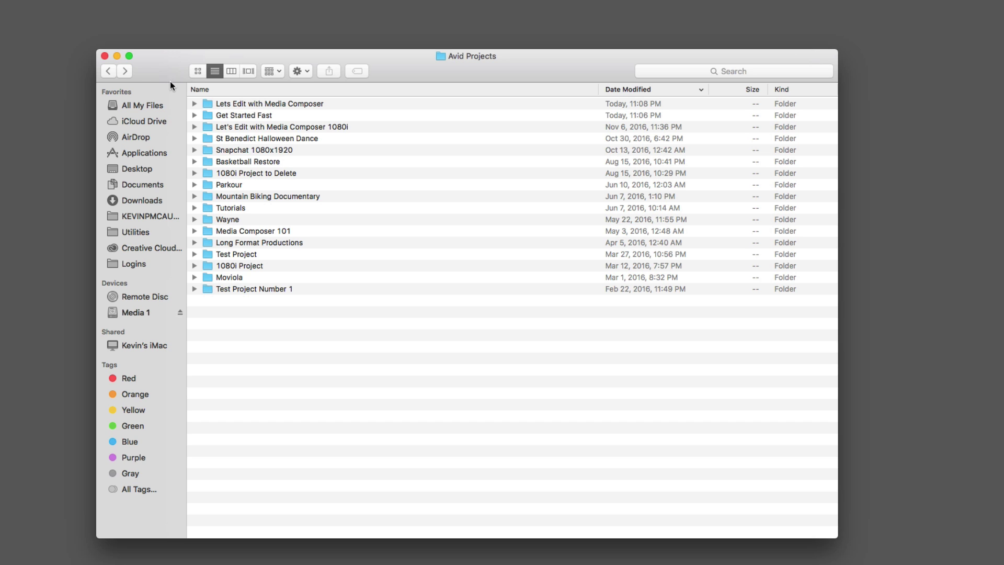
Reopen the Lets Edit with Media Composer folder and select its Consolidated and Sequences .avb bins.
{"action": "left_click", "coordinate": [194, 104]}
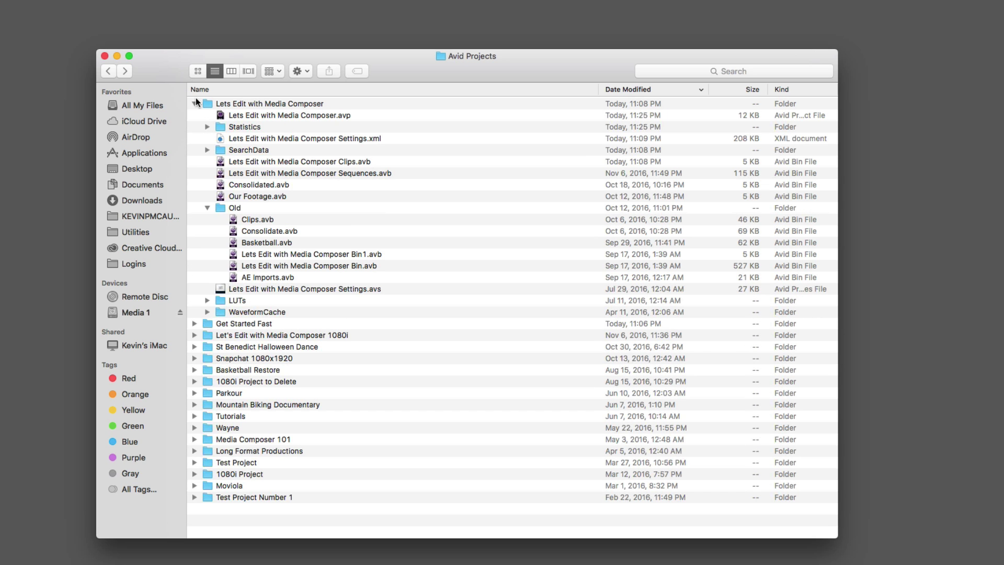
{"action": "double_click", "coordinate": [243, 103]}
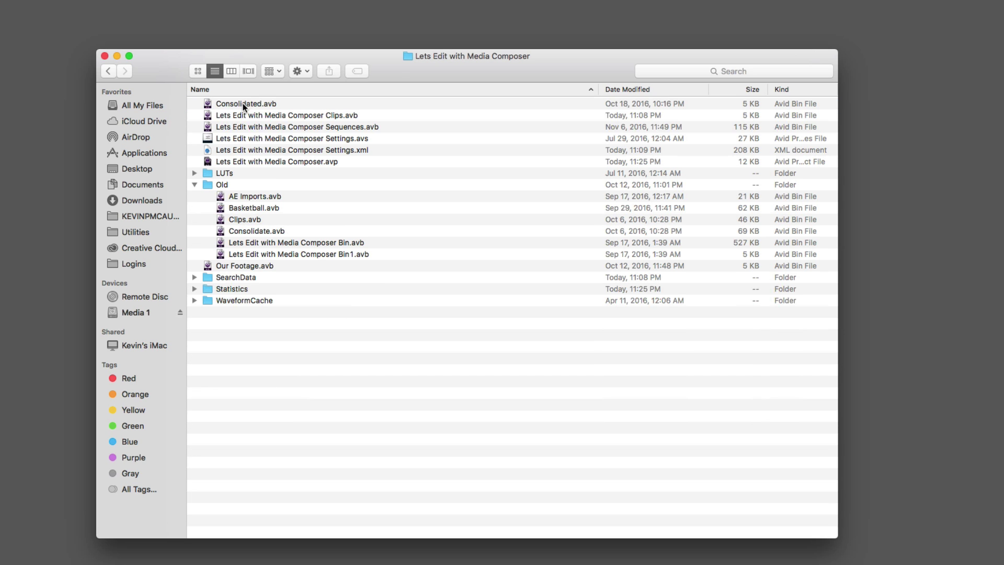
{"action": "left_click", "coordinate": [243, 105]}
{"action": "left_click", "coordinate": [245, 127]}
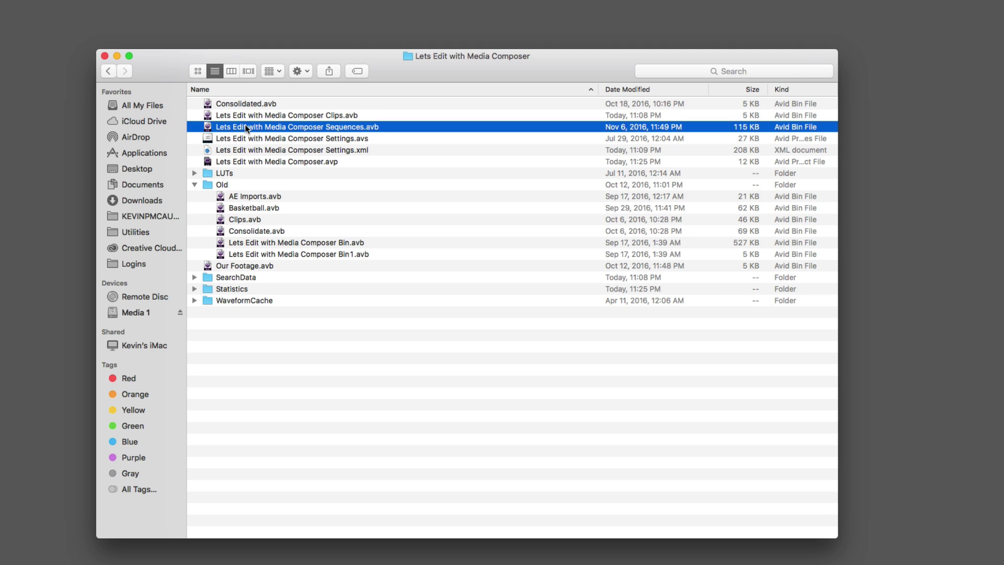